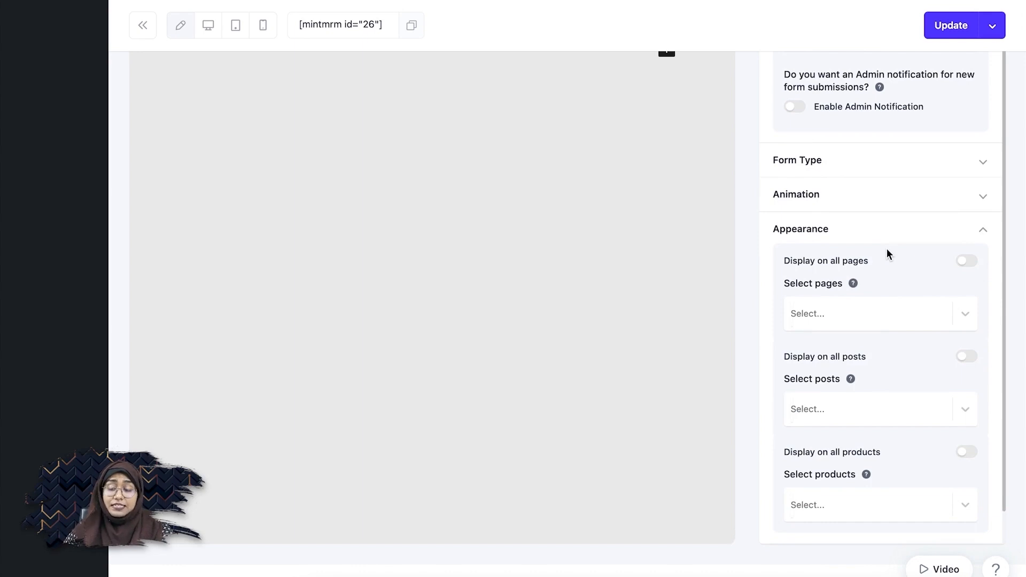
Turn off Display on all pages, select '265 - Welcome To Our Site' and save with Update.
left_click(968, 262)
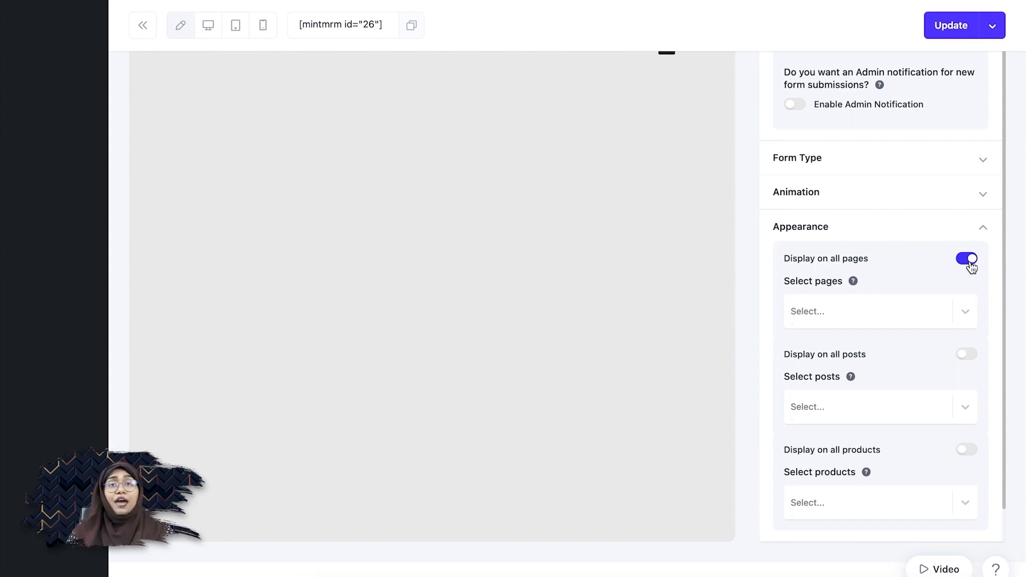
left_click(968, 261)
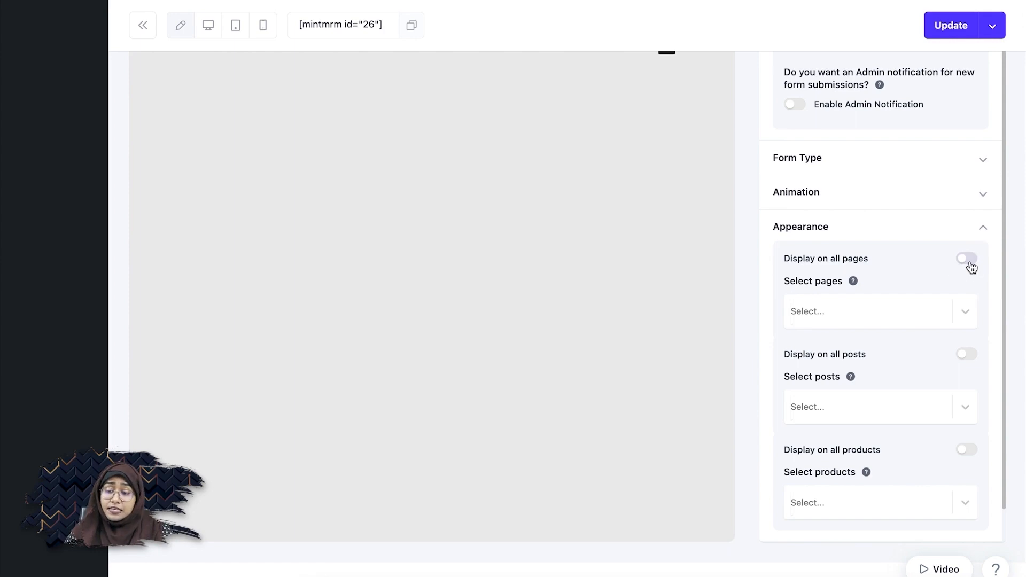
left_click(874, 312)
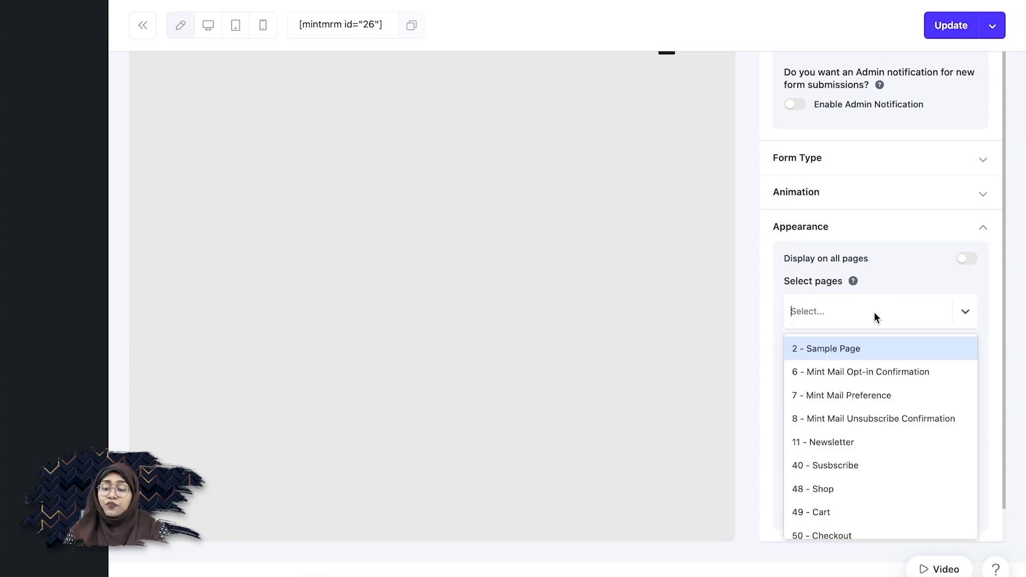
scroll(882, 432, "down", 2)
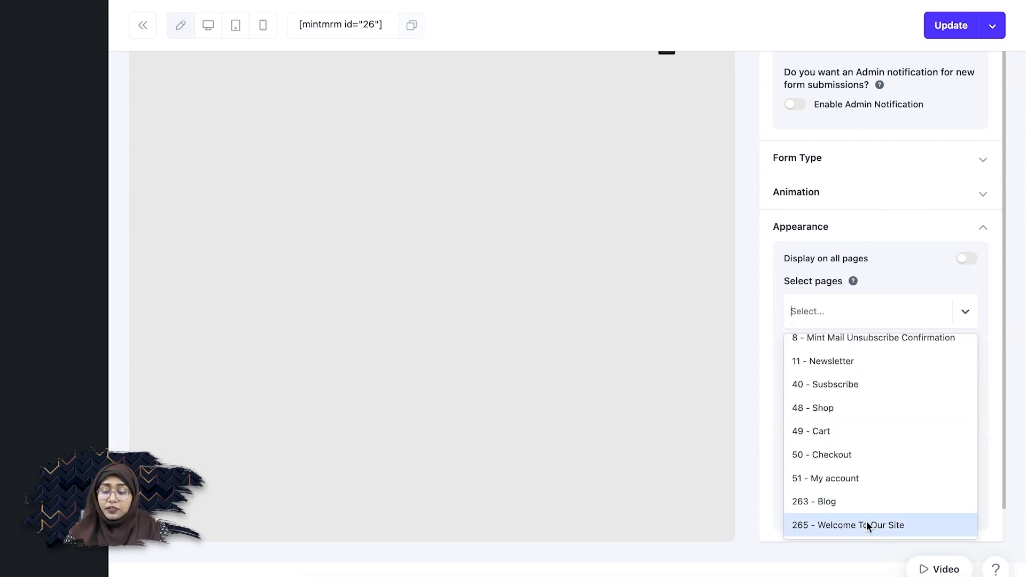
left_click(909, 526)
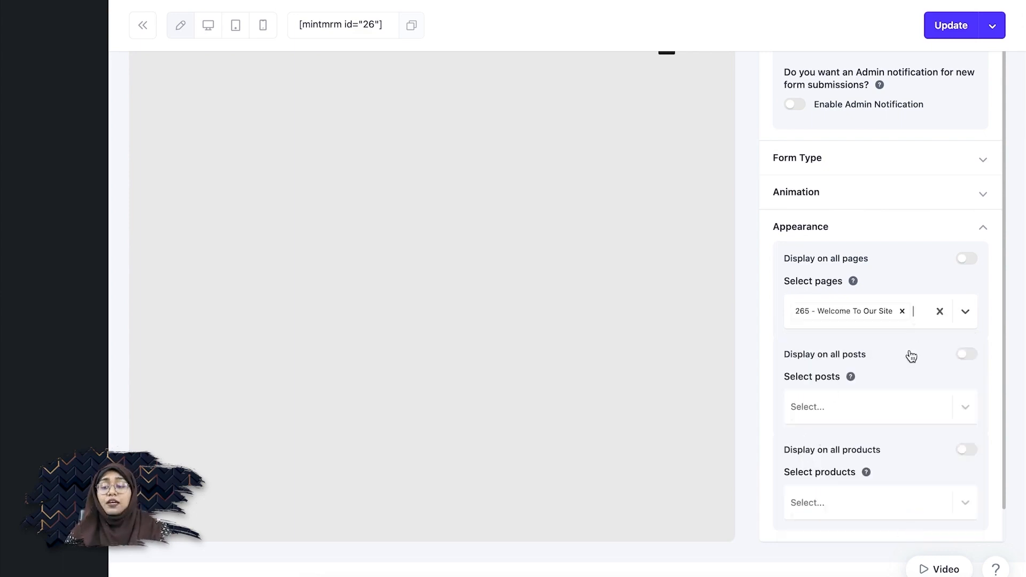
scroll(908, 363, "up", 12)
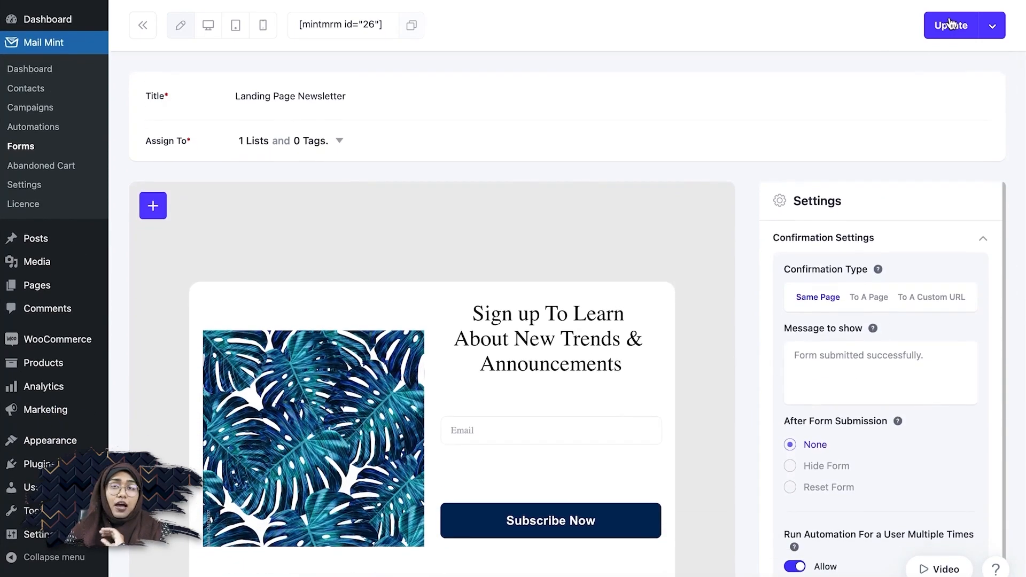
left_click(950, 24)
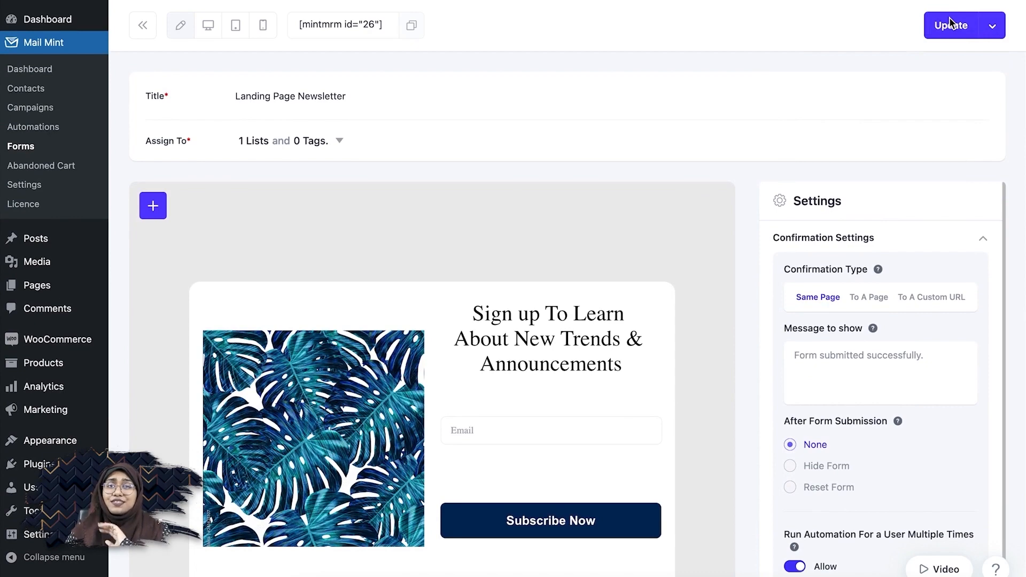
Open the live site in a new tab and switch to it to see the popup.
mouse_move(70, 8)
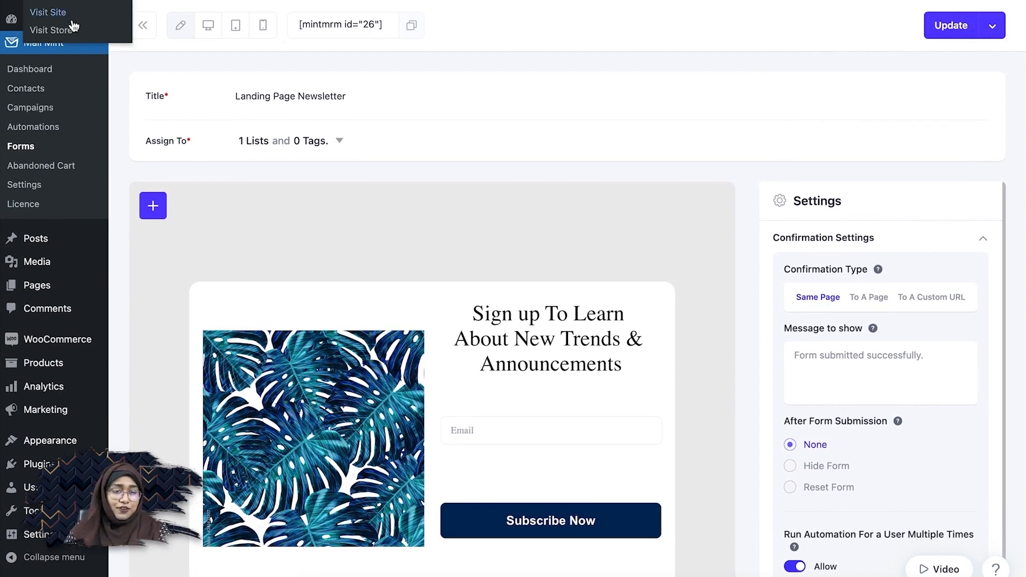
right_click(71, 13)
left_click(96, 23)
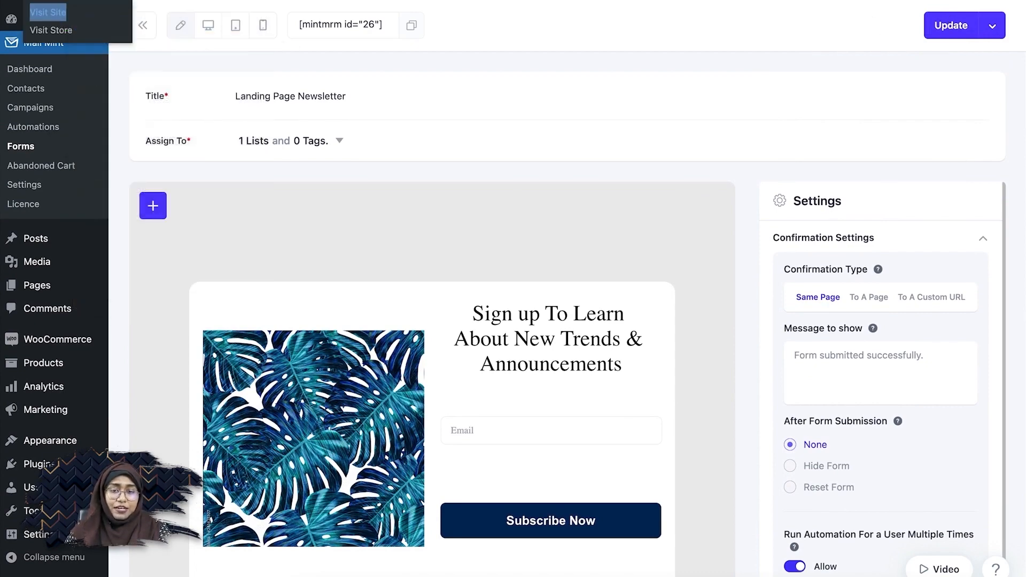
key("ctrl+Tab")
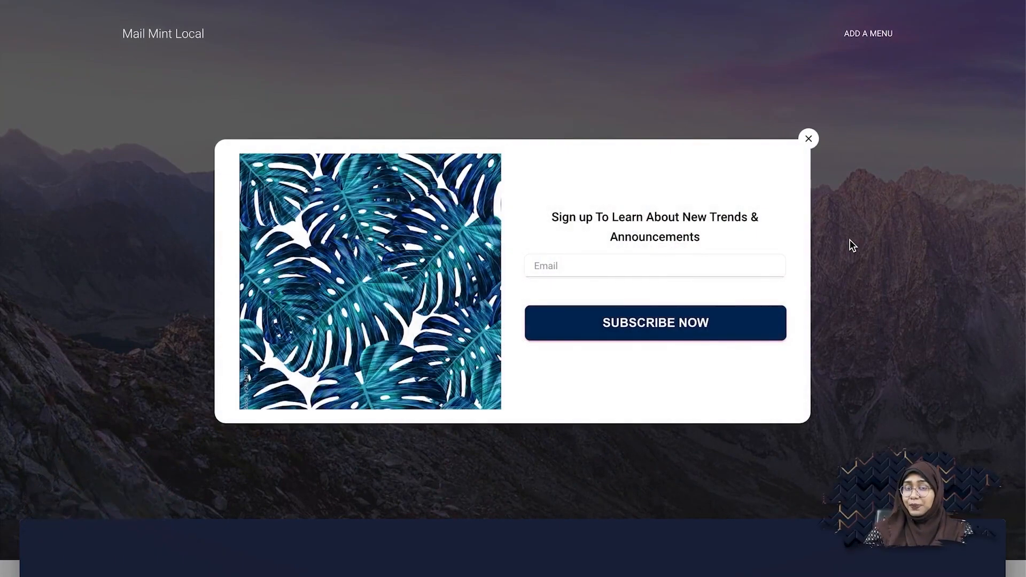
Enter a test e-mail address in the popup's Email field and submit with Subscribe Now.
left_click(561, 261)
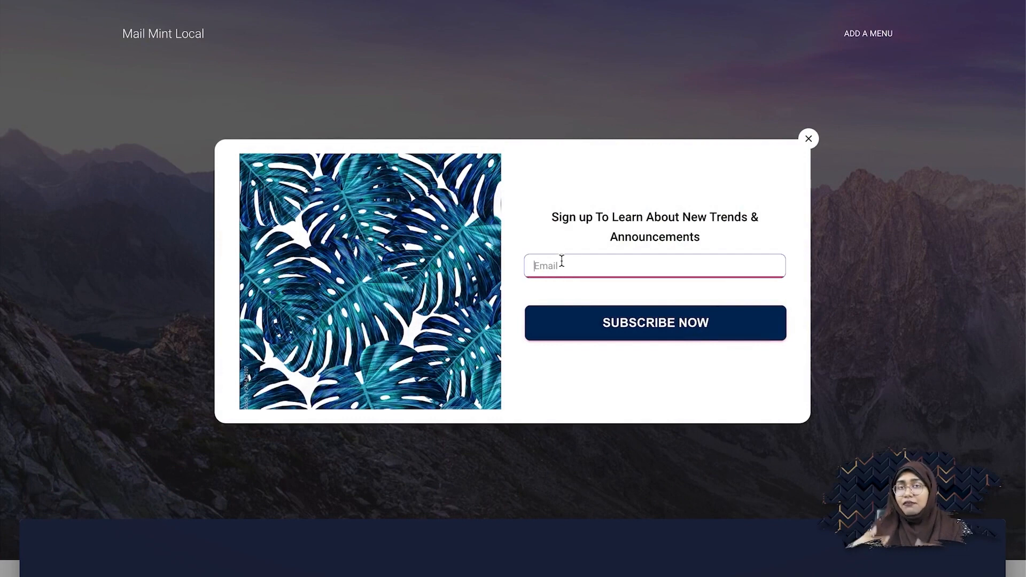
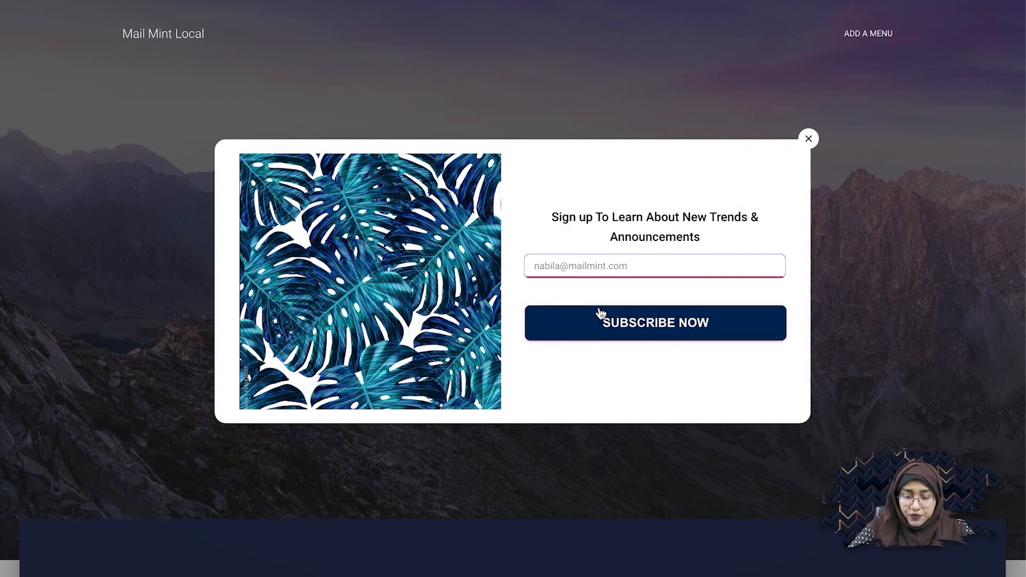
left_click(605, 320)
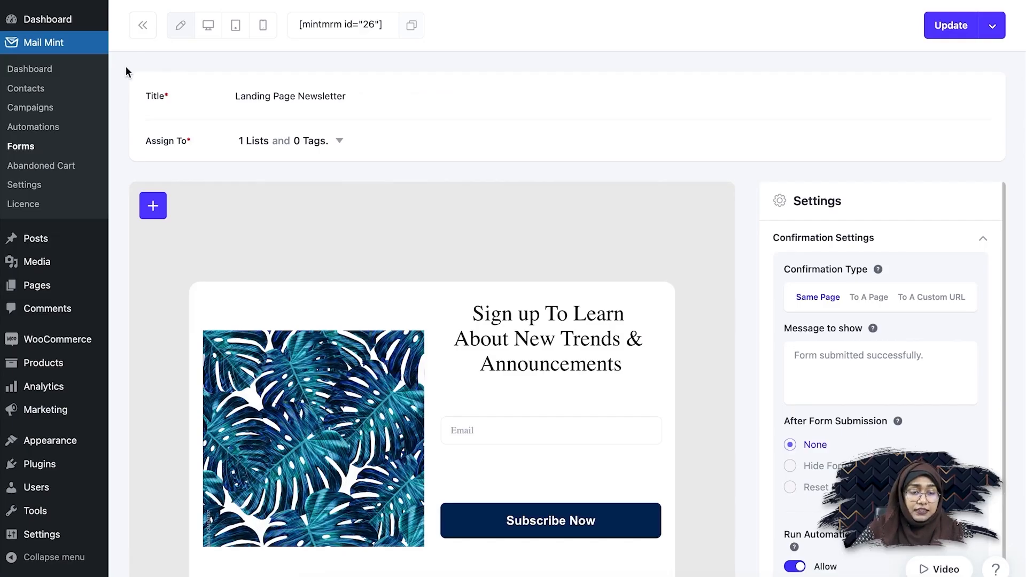
Open Mail Mint Contacts and view the newly added test subscriber's details.
left_click(47, 93)
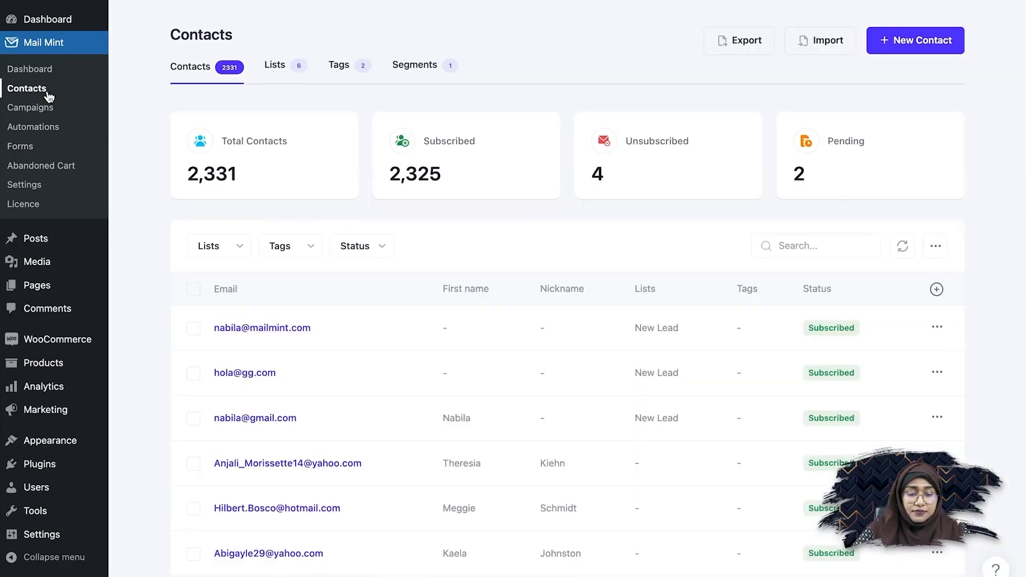
left_click(301, 334)
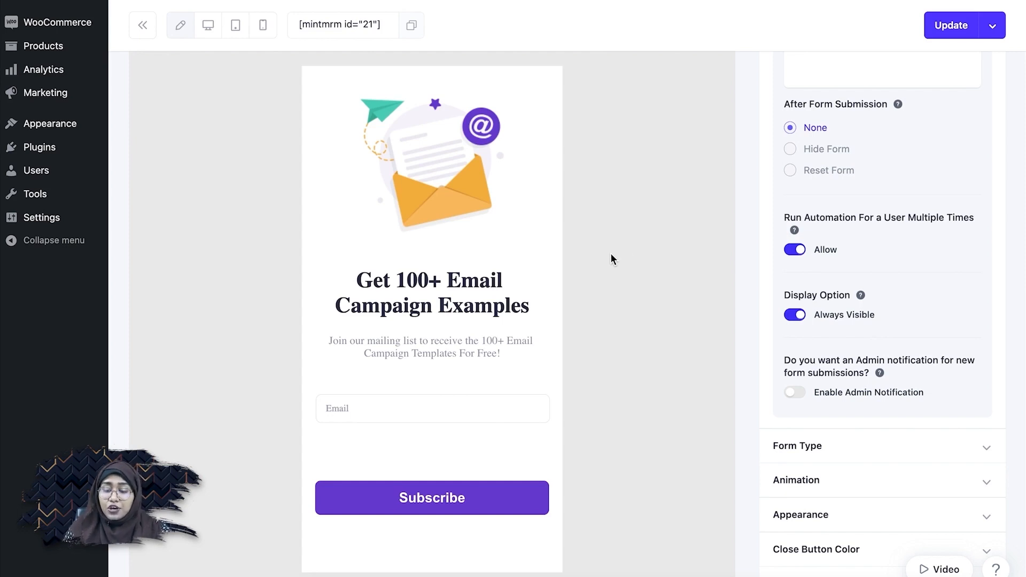
Turn off Display on all posts, select post 257 '7 Unique Types of Email Marketing Campaigns', and Update.
scroll(838, 389, "down", 3)
left_click(849, 441)
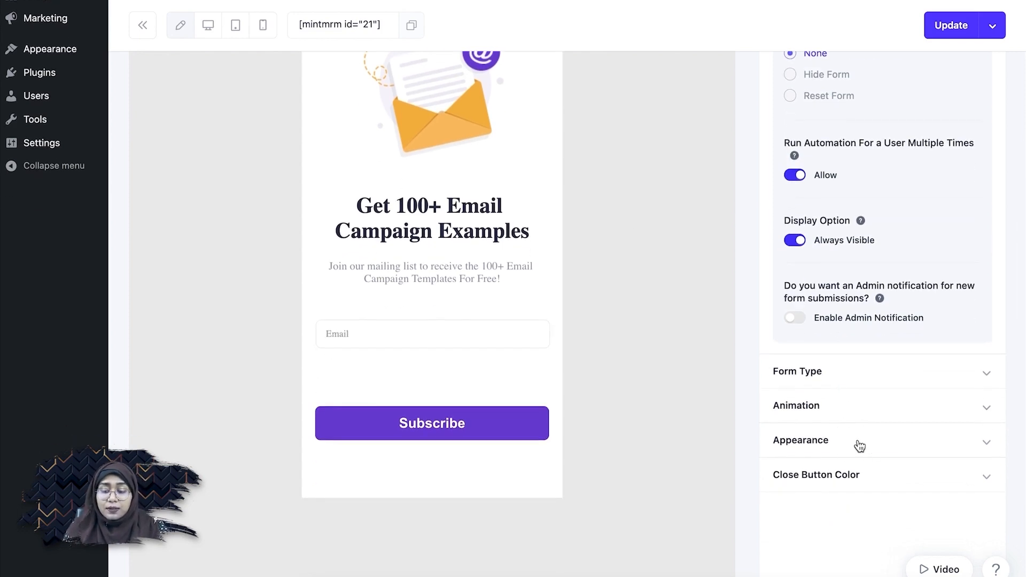
scroll(857, 437, "down", 5)
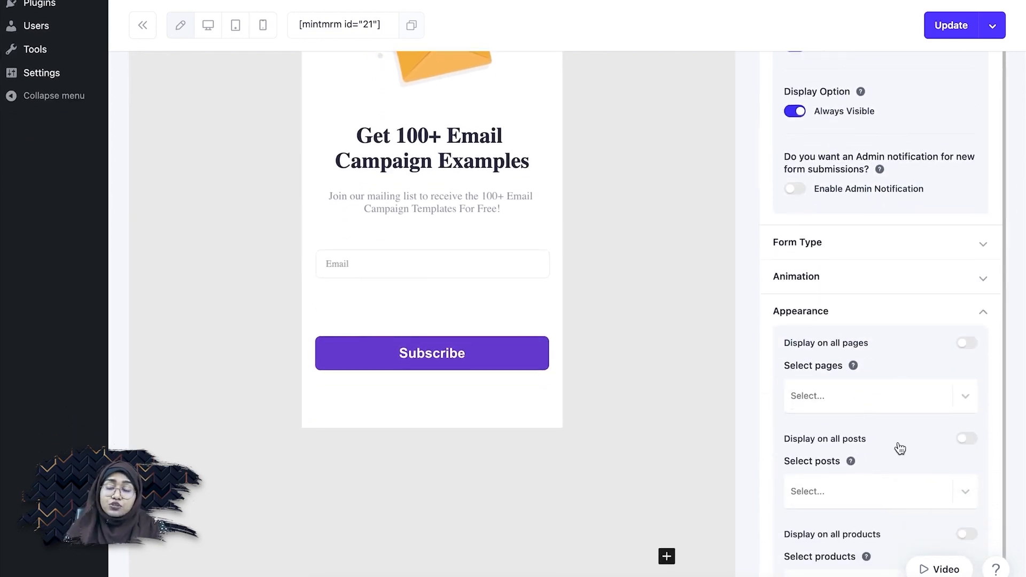
scroll(899, 444, "down", 2)
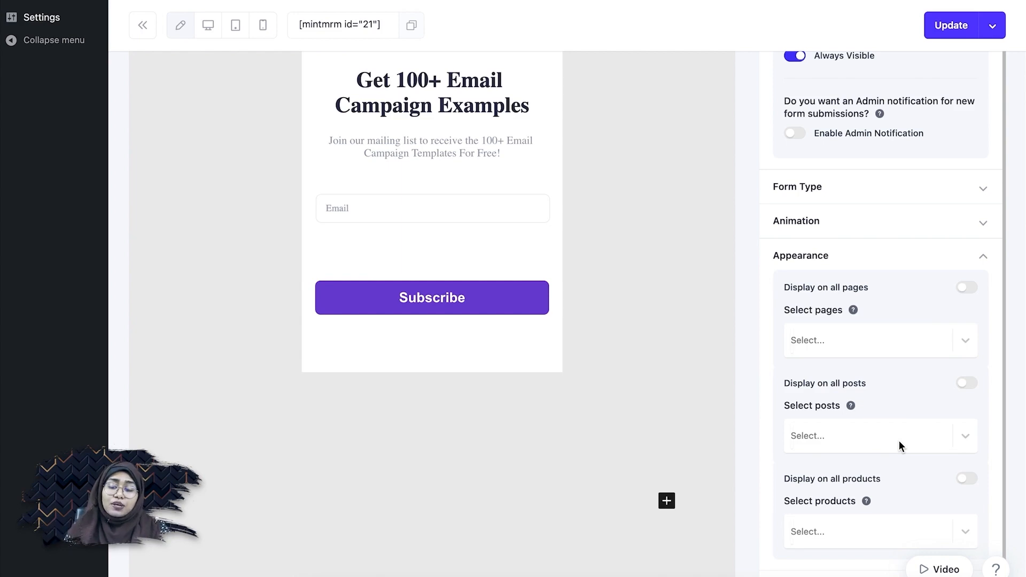
left_click(966, 384)
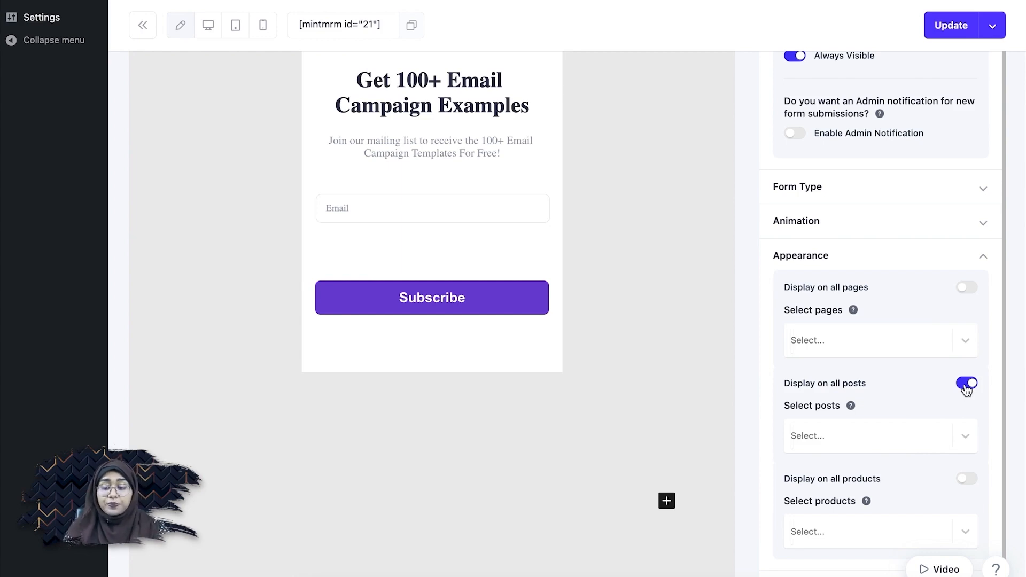
left_click(966, 384)
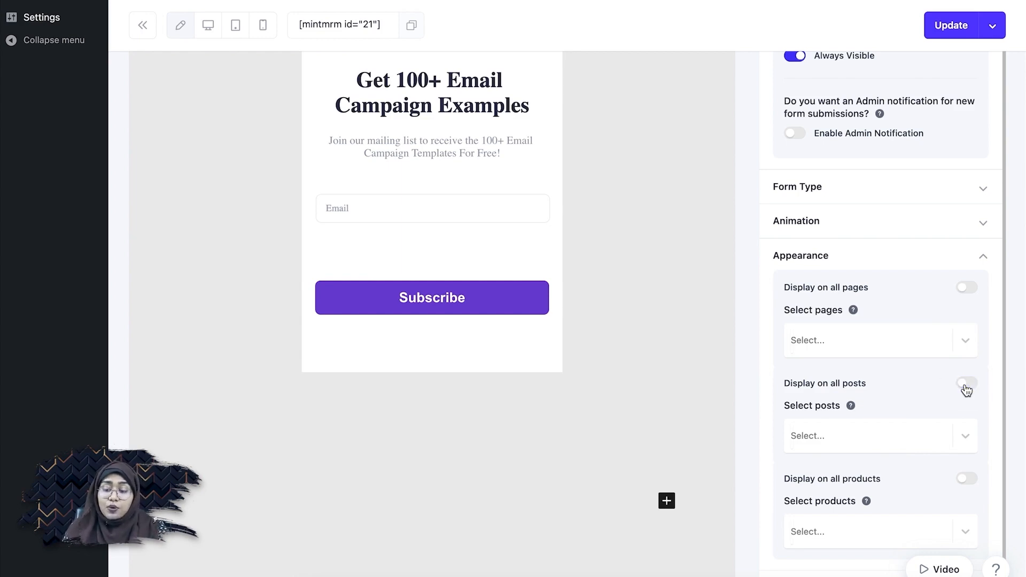
left_click(837, 441)
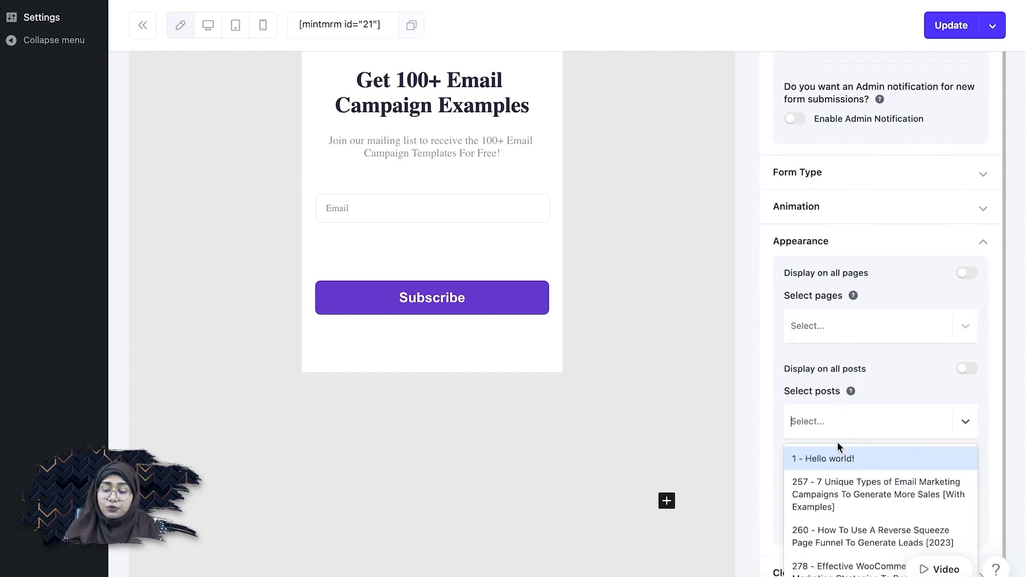
left_click(897, 502)
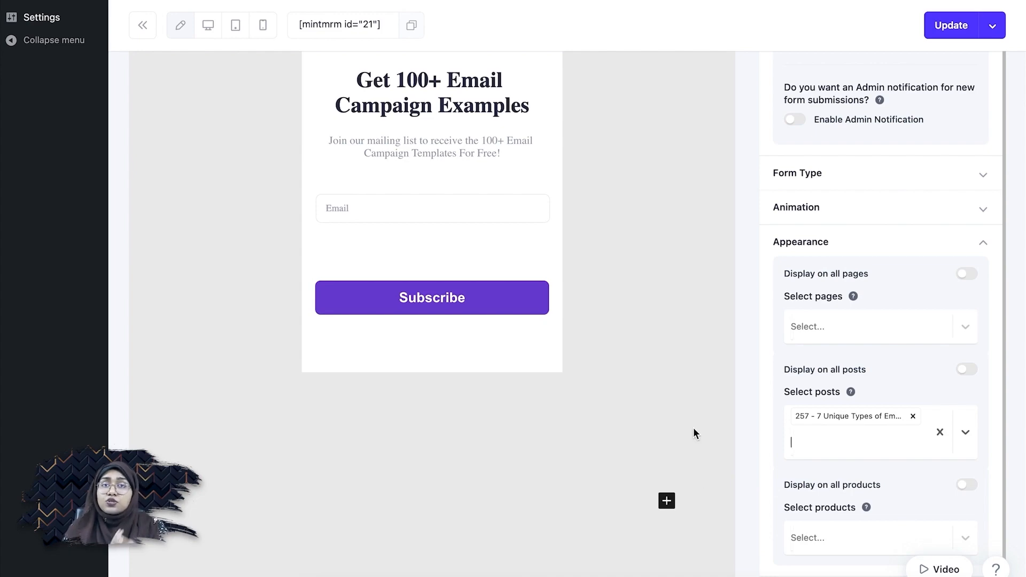
scroll(732, 441, "up", 4)
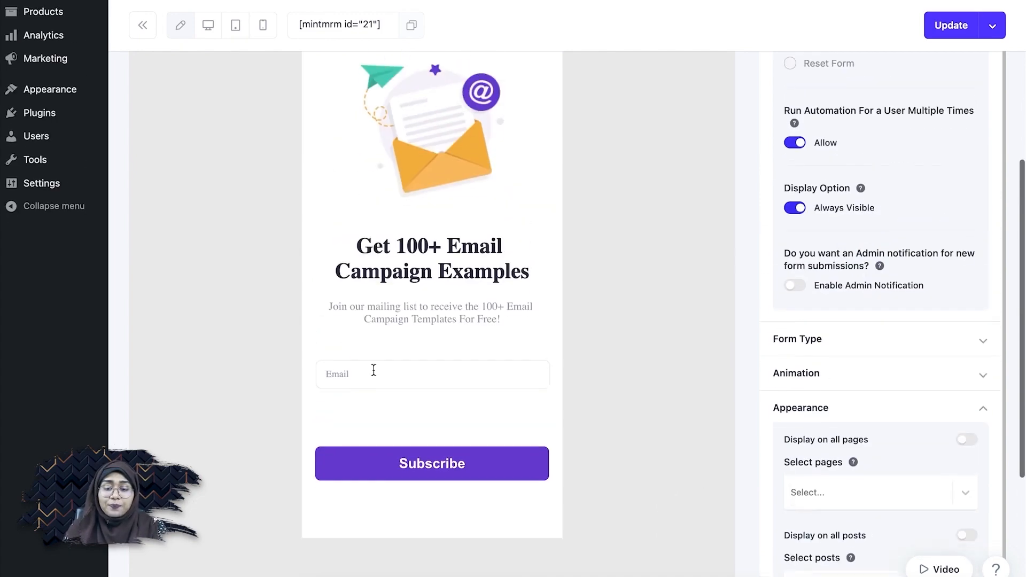
left_click(934, 23)
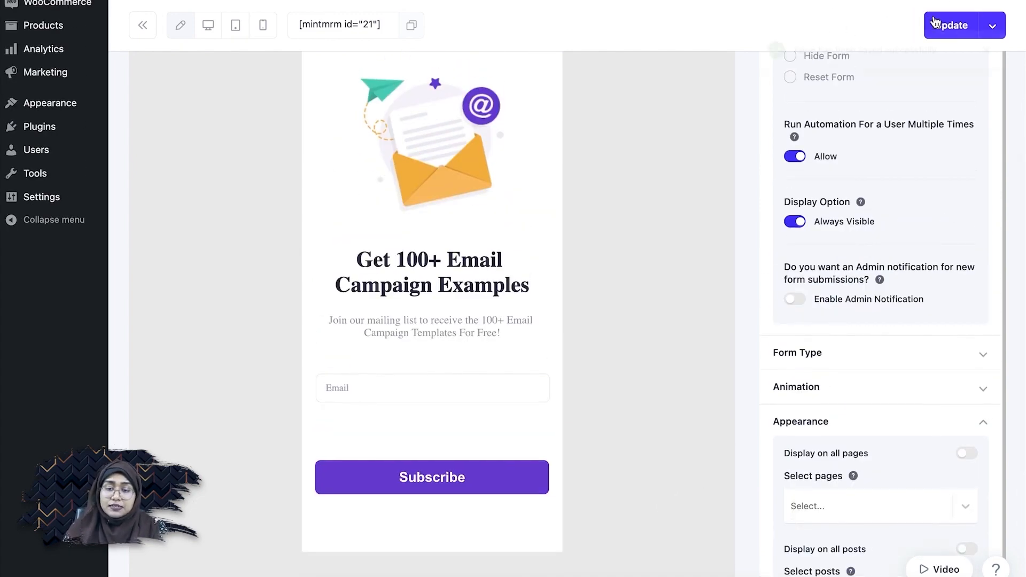
Scroll through the '7 Unique Types of Email Marketing Campaigns' post to check the signup form.
mouse_move(63, 78)
scroll(63, 78, "up", 3)
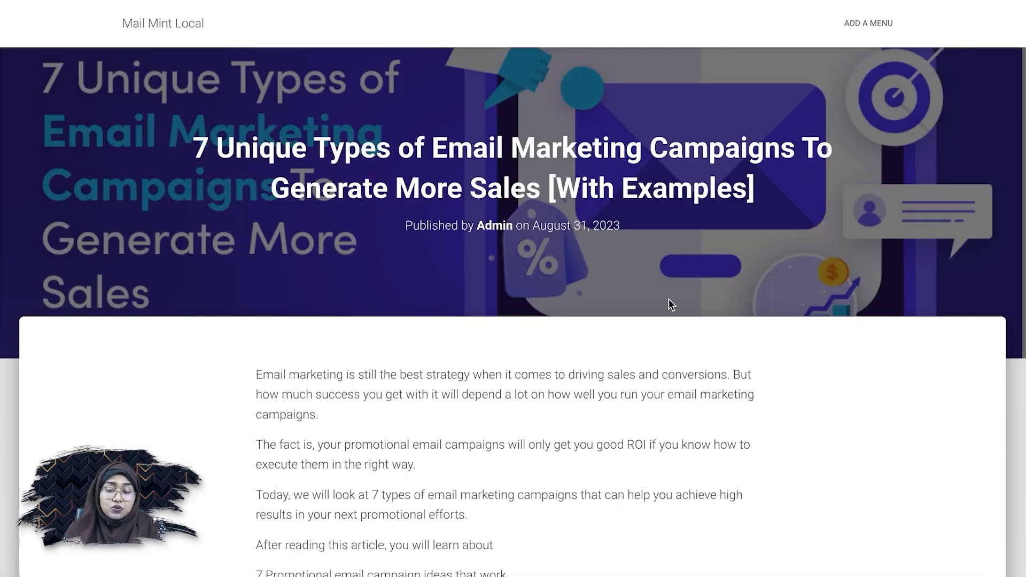
scroll(627, 184, "down", 3)
scroll(627, 183, "up", 3)
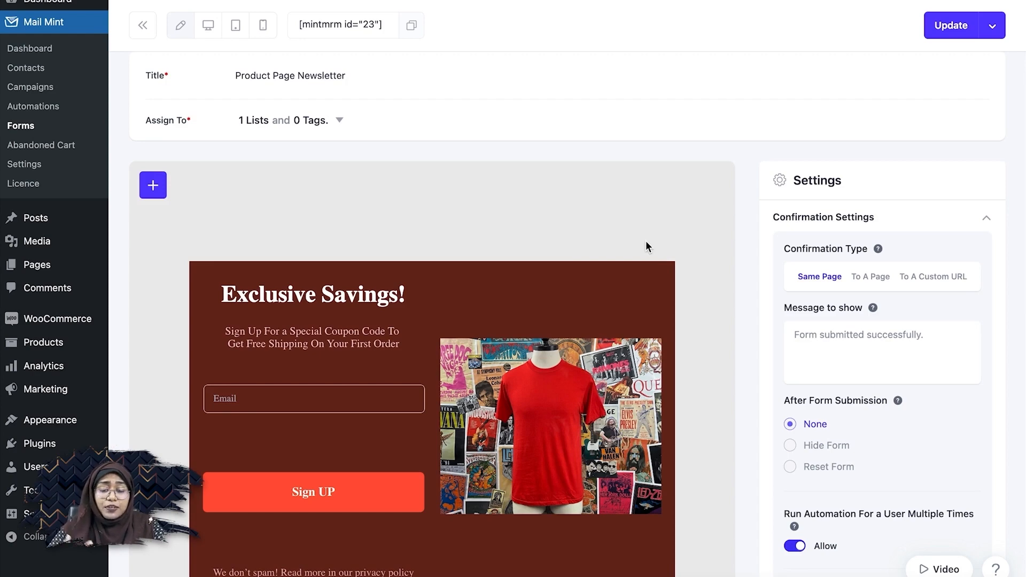
Switch on 'Display on all products' under Appearance for Product Page Newsletter and click Update.
scroll(646, 246, "down", 8)
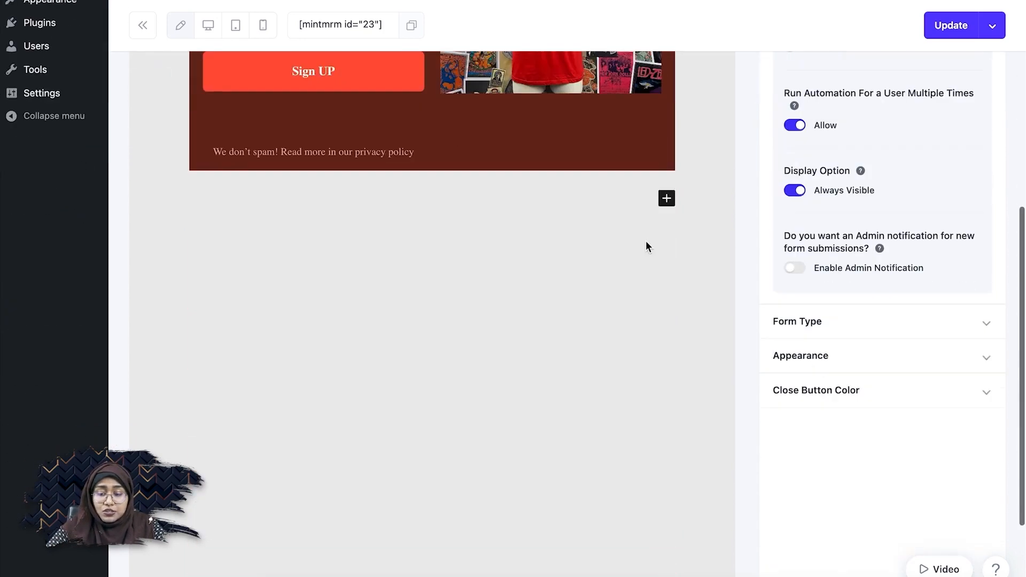
left_click(900, 345)
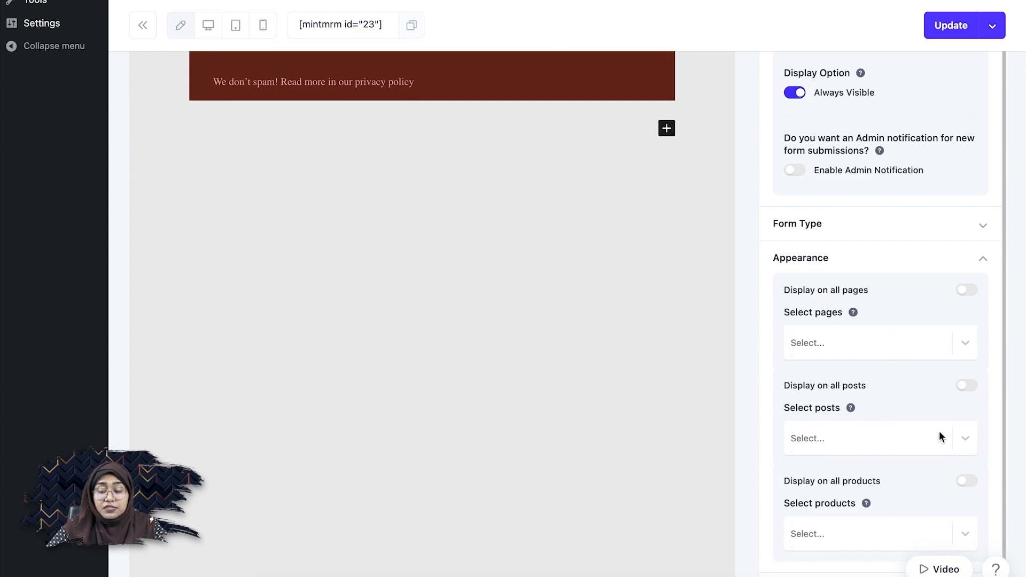
left_click(966, 484)
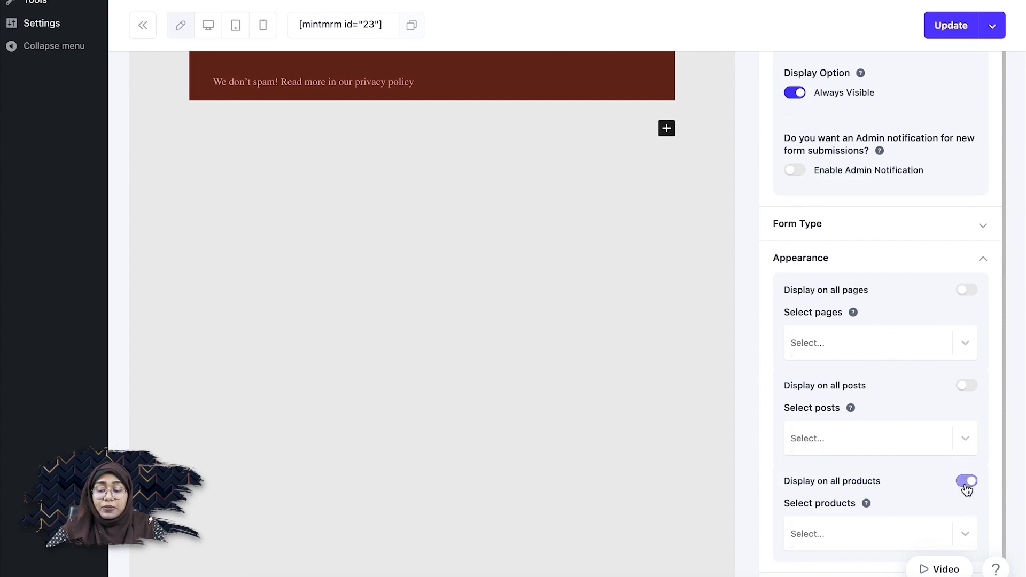
left_click(966, 484)
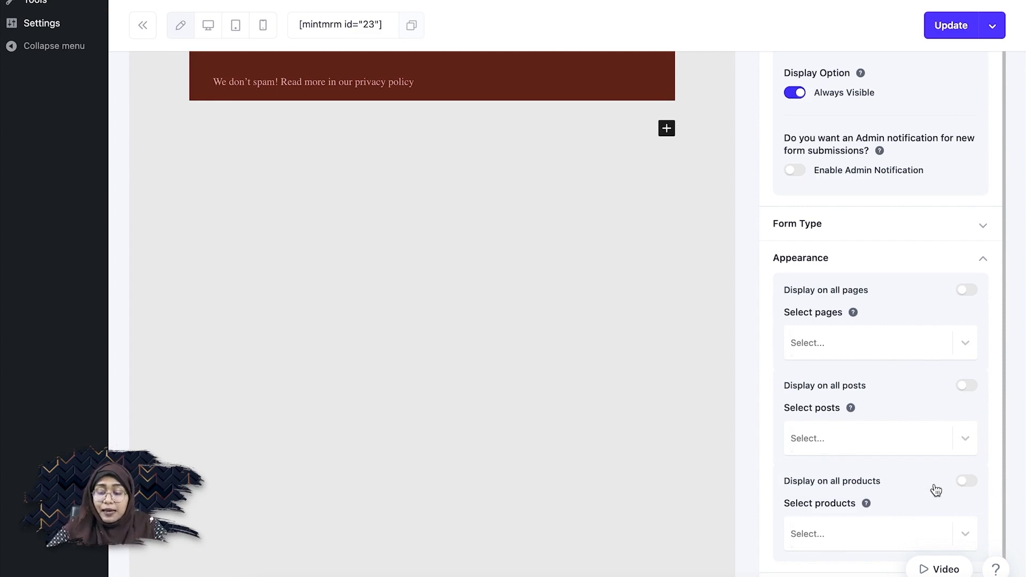
left_click(968, 484)
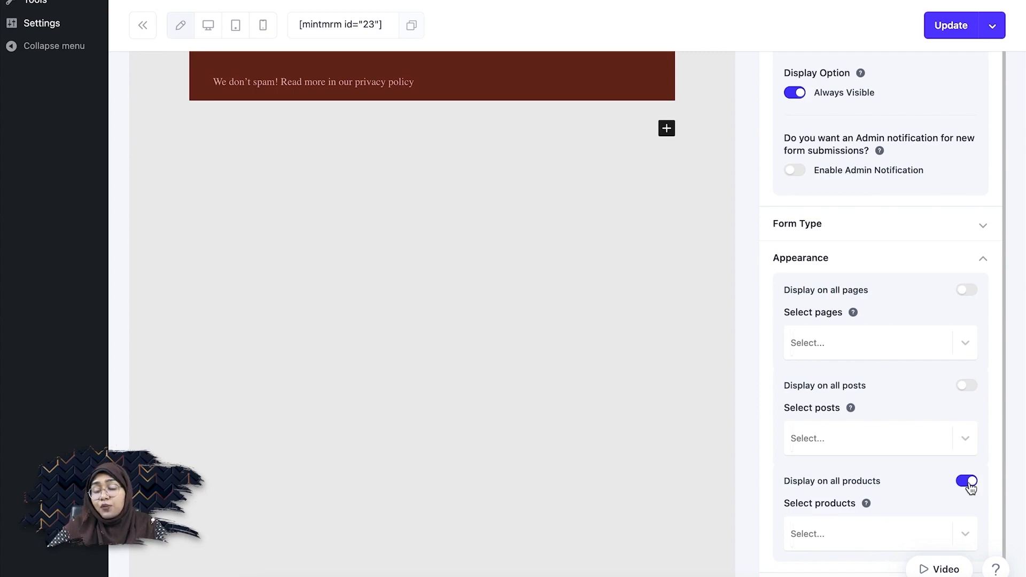
scroll(970, 487, "up", 10)
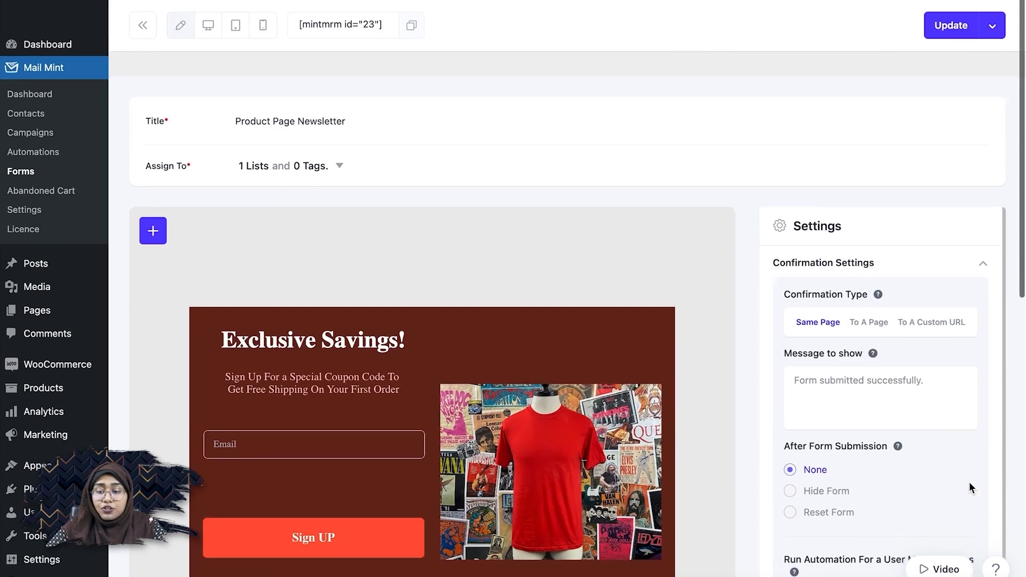
left_click(940, 26)
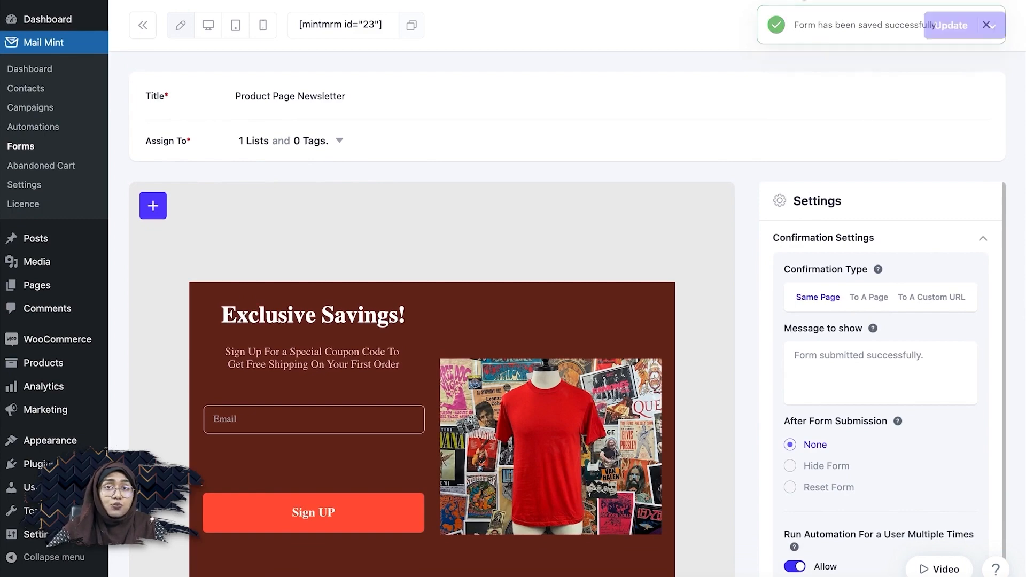
Check the 'Exclusive Savings!' form on the Beanie and Long Sleeve Tee product pages.
left_click(55, 34)
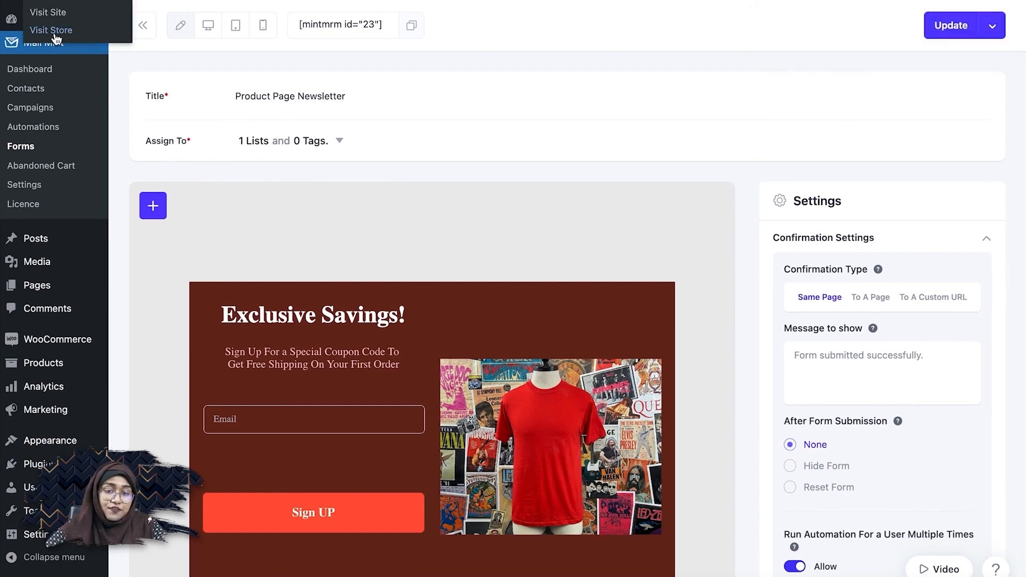
scroll(648, 405, "down", 4)
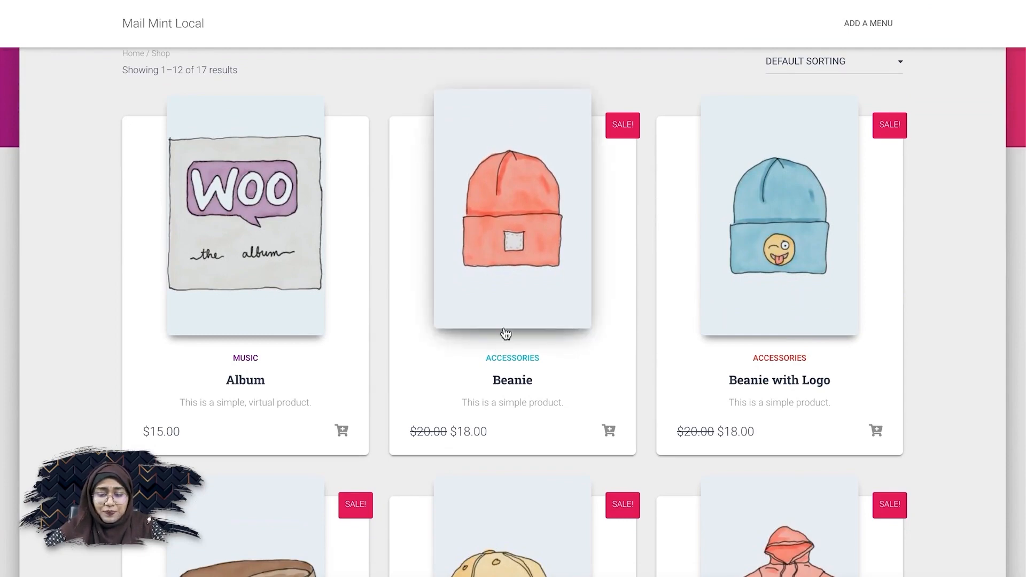
left_click(513, 311)
scroll(513, 310, "down", 10)
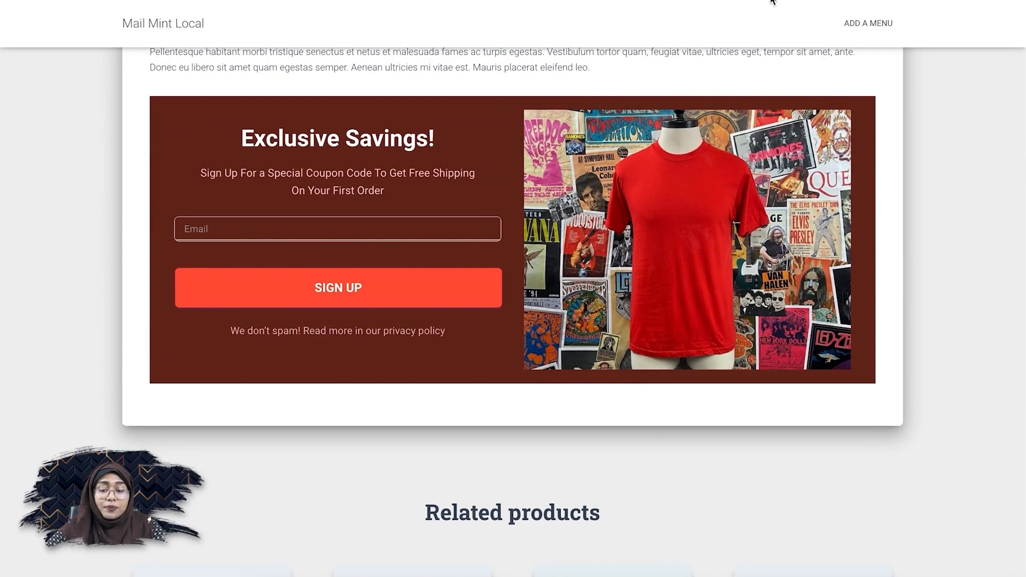
scroll(560, 244, "up", 10)
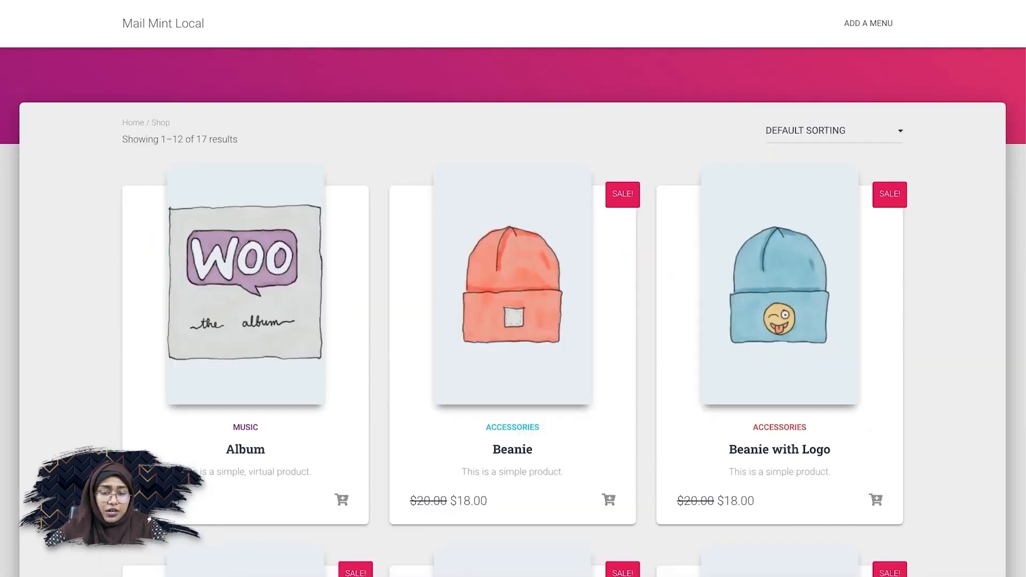
scroll(470, 130, "down", 5)
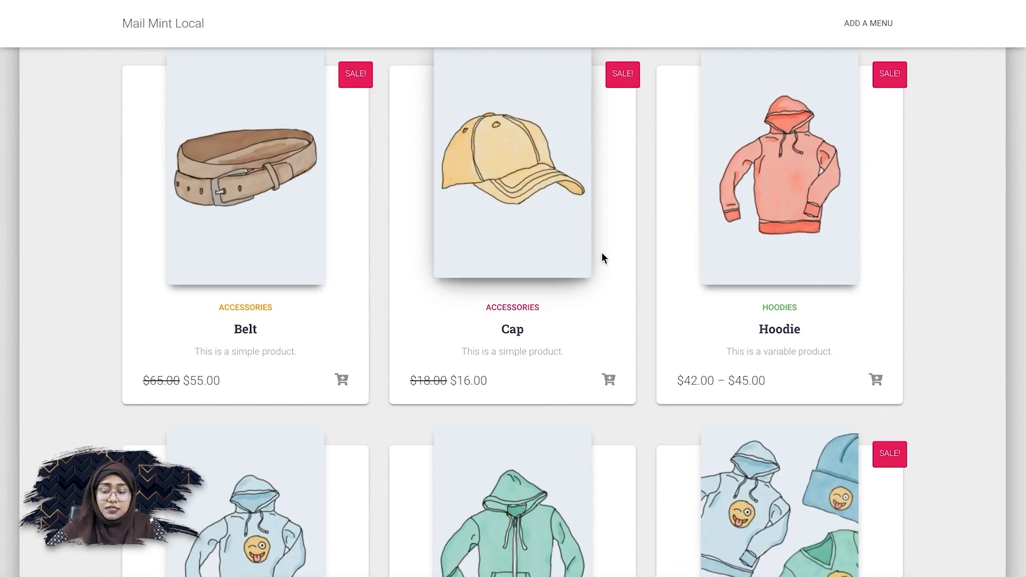
scroll(615, 262, "down", 9)
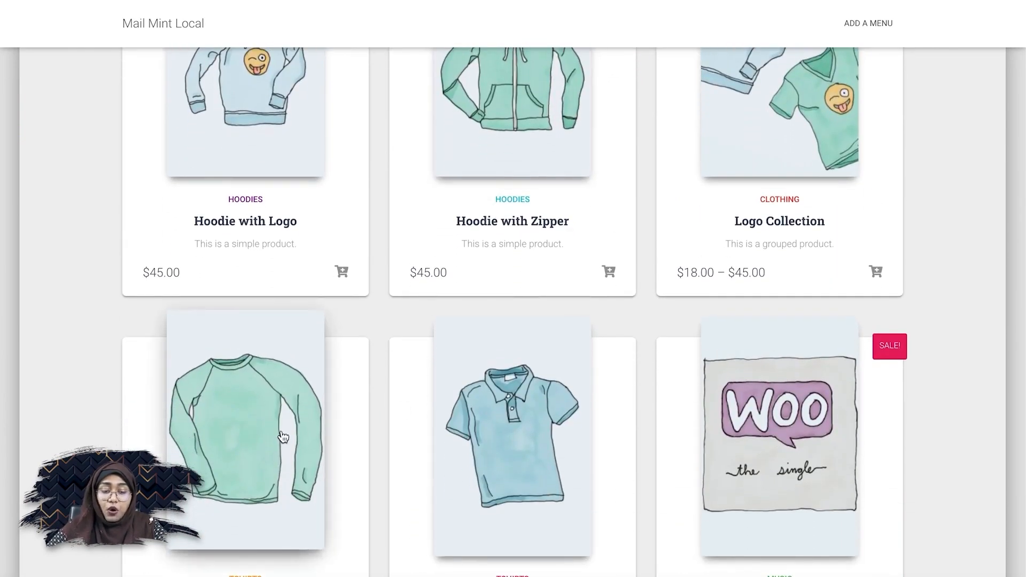
left_click(283, 437)
scroll(284, 437, "down", 5)
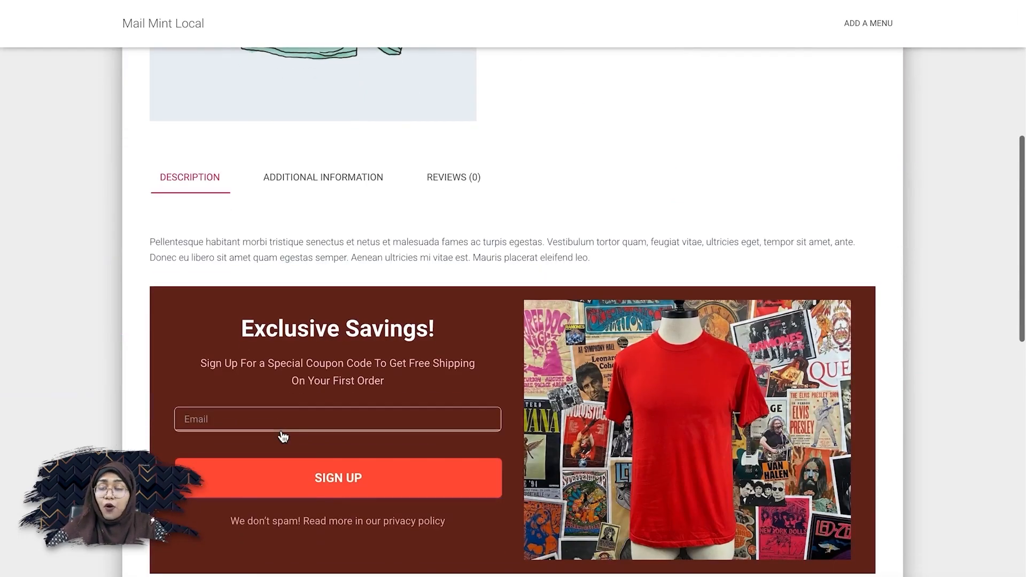